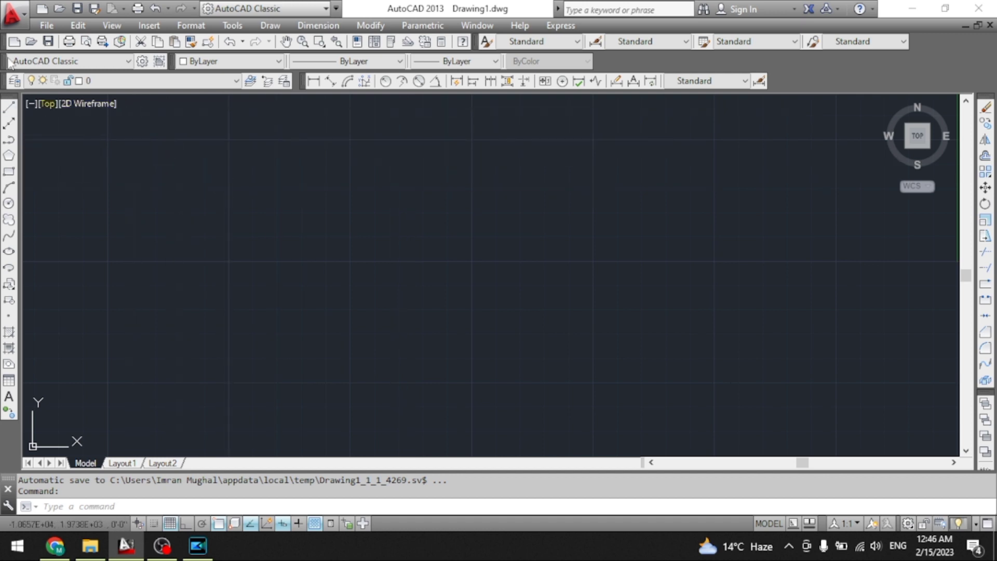
pyautogui.click(47, 27)
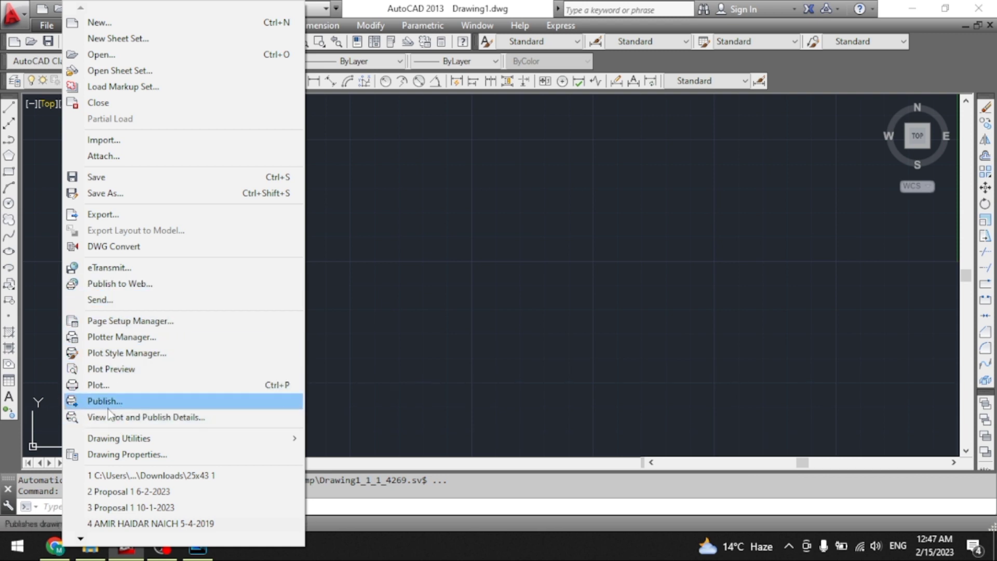
pyautogui.moveTo(370, 25)
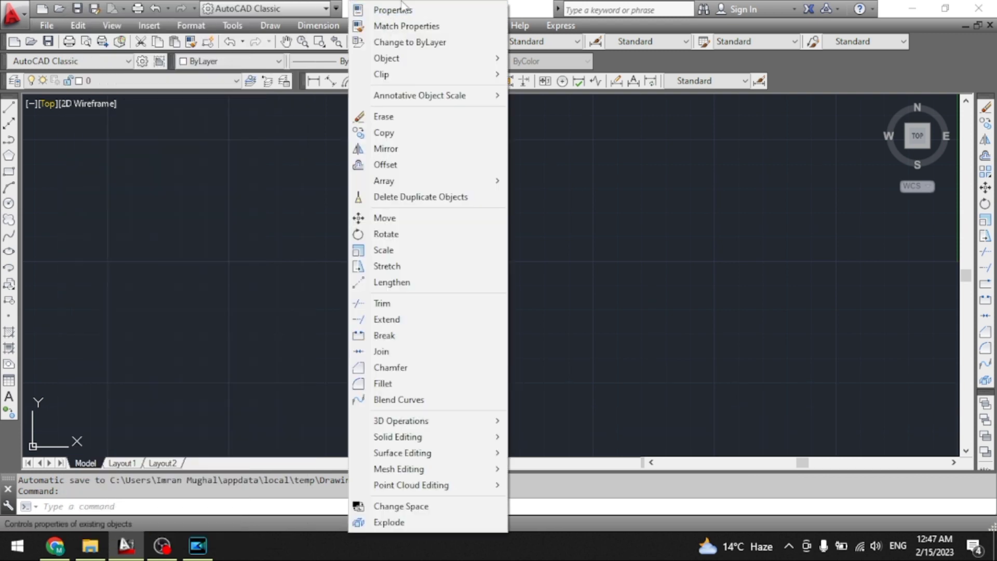
pyautogui.moveTo(83, 30)
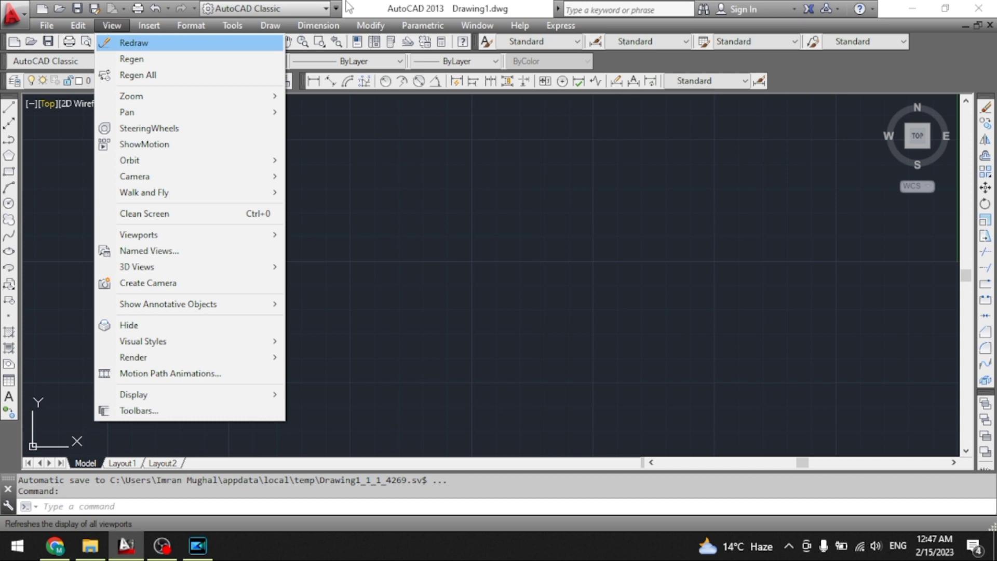
pyautogui.moveTo(561, 25)
pyautogui.moveTo(155, 97)
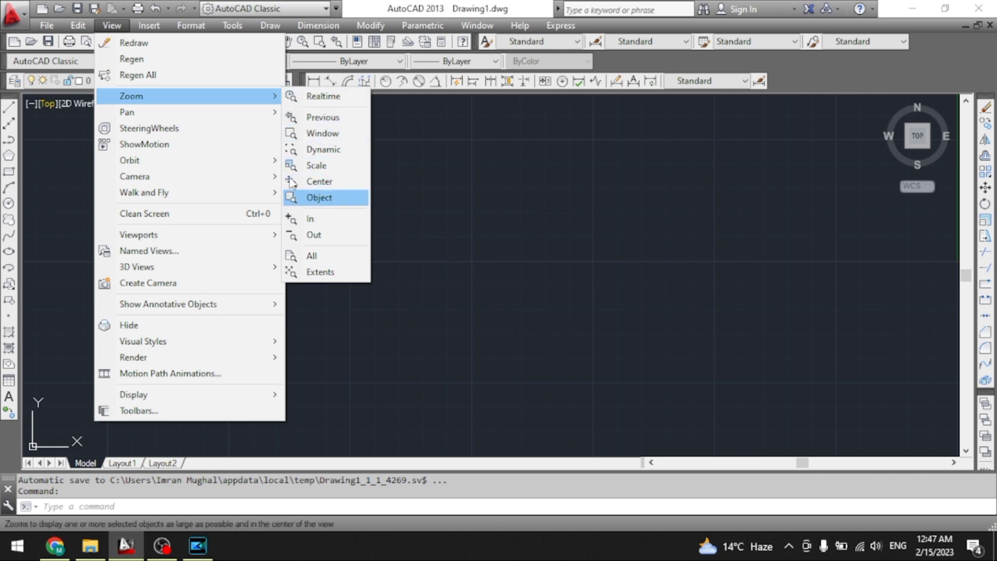
# Step: Pan the empty drawing area in real time
pyautogui.moveTo(154, 119)
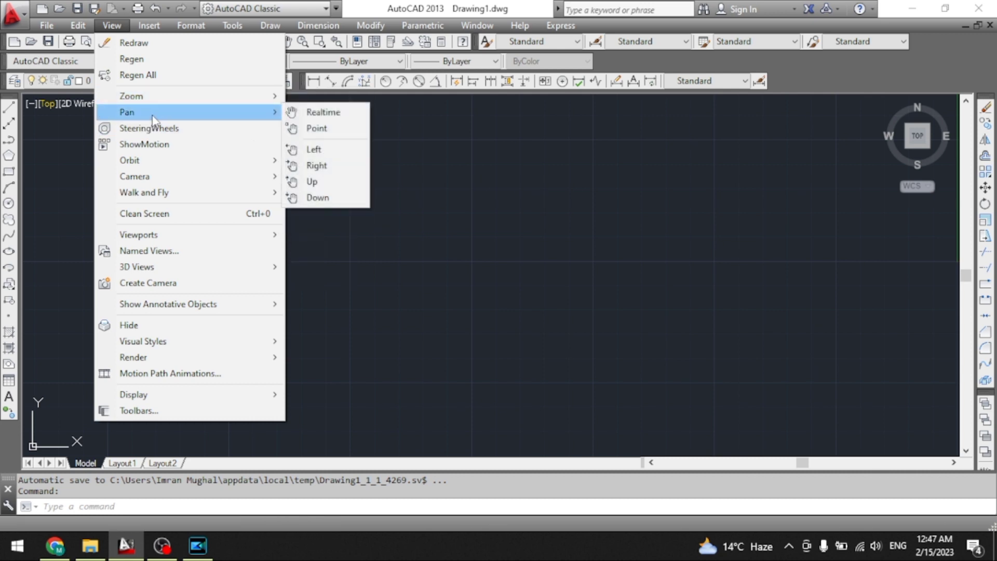
pyautogui.click(294, 115)
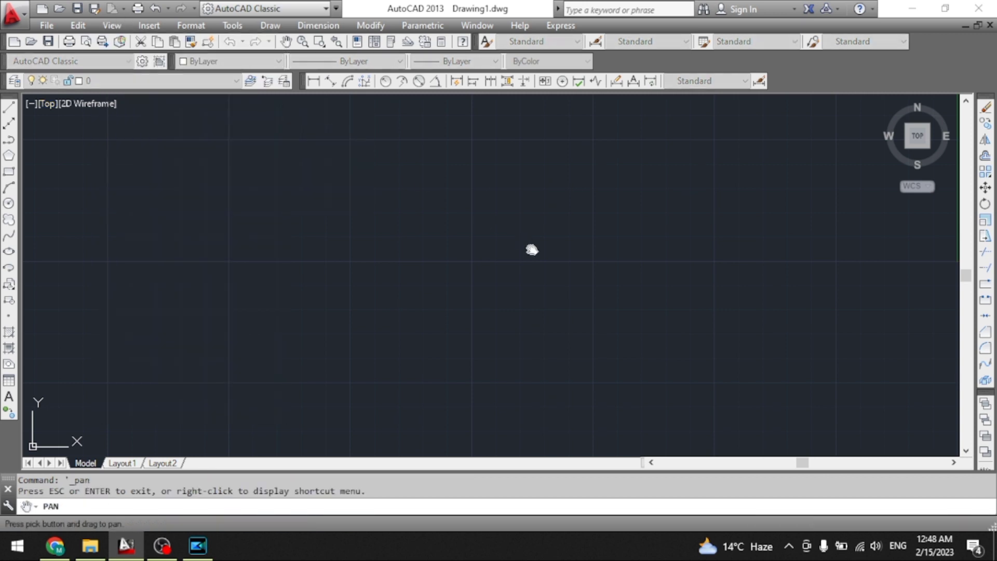
pyautogui.moveTo(529, 249); pyautogui.dragTo(668, 271)
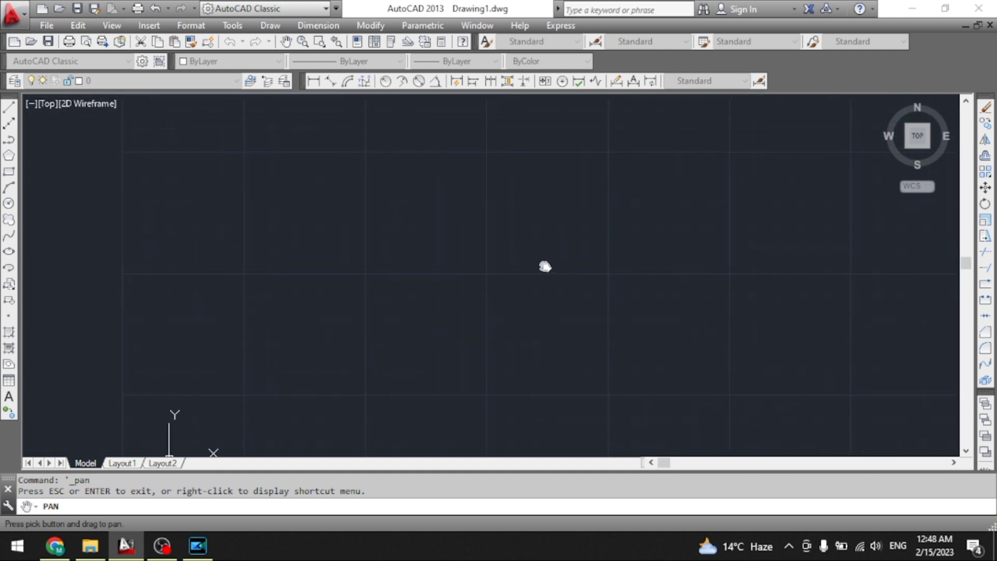
pyautogui.moveTo(540, 267); pyautogui.dragTo(693, 316)
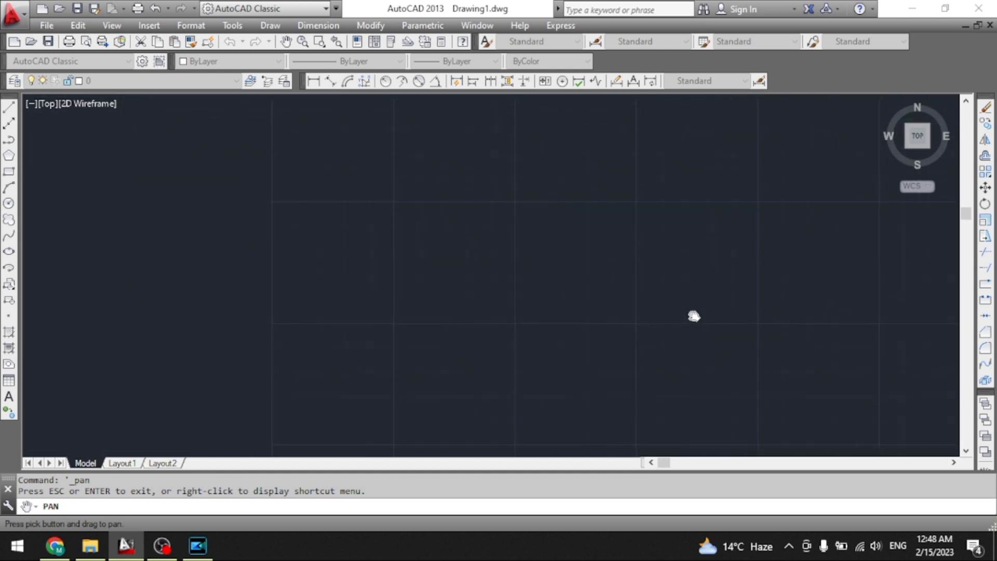
# Step: Examine the available view, insert, format and tools commands, including the orbit, visual style and palette options
pyautogui.click(111, 25)
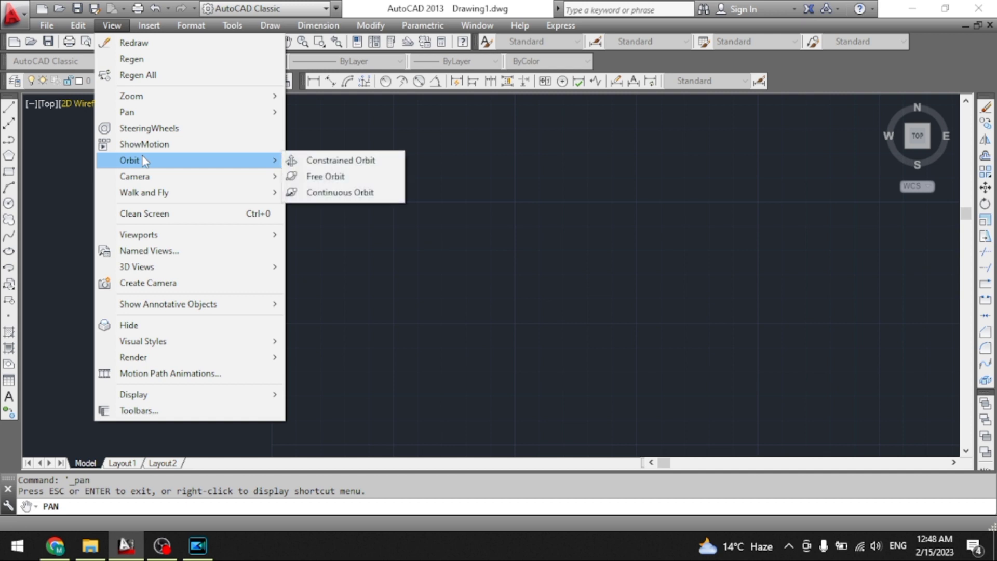
pyautogui.moveTo(149, 179)
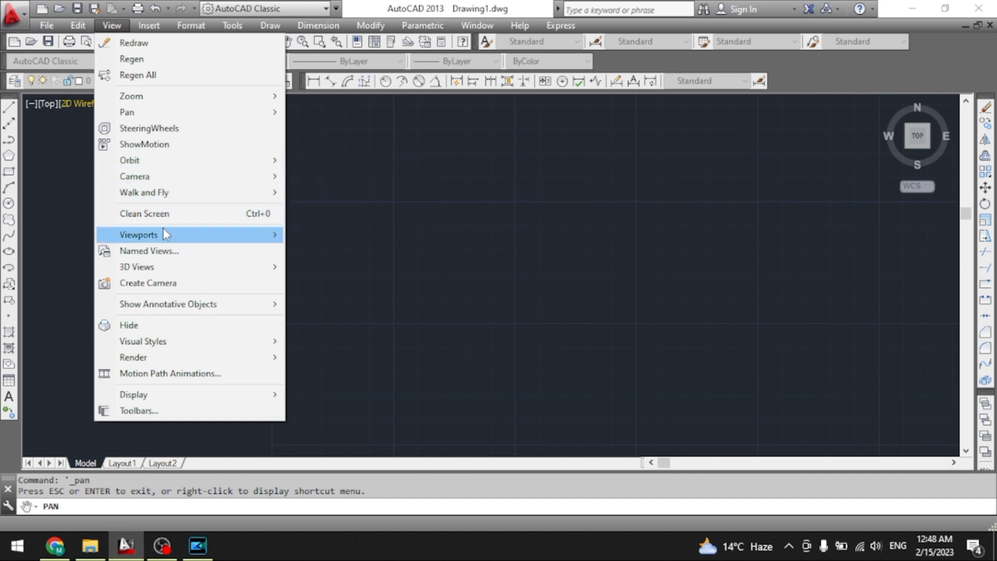
pyautogui.moveTo(165, 234)
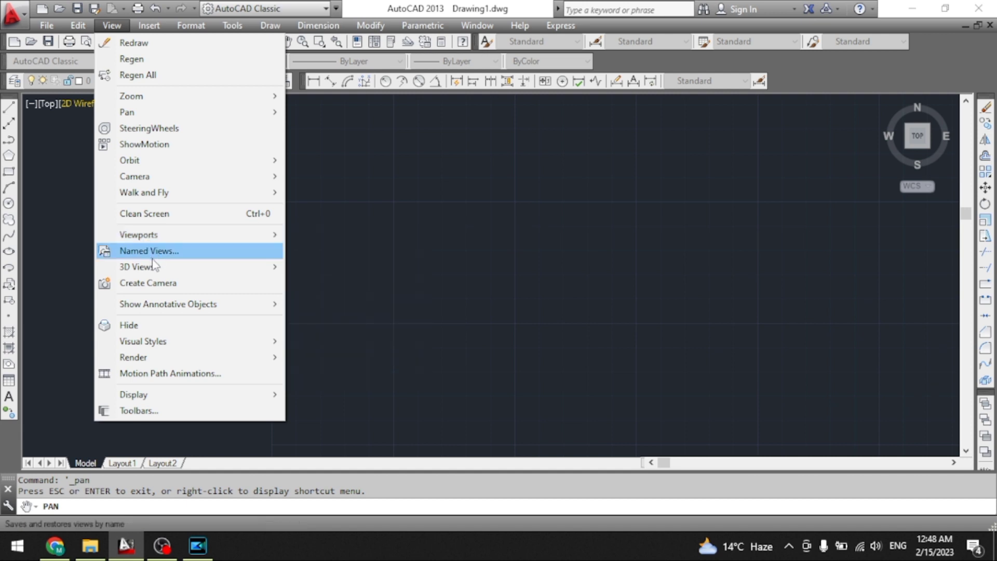
pyautogui.moveTo(155, 266)
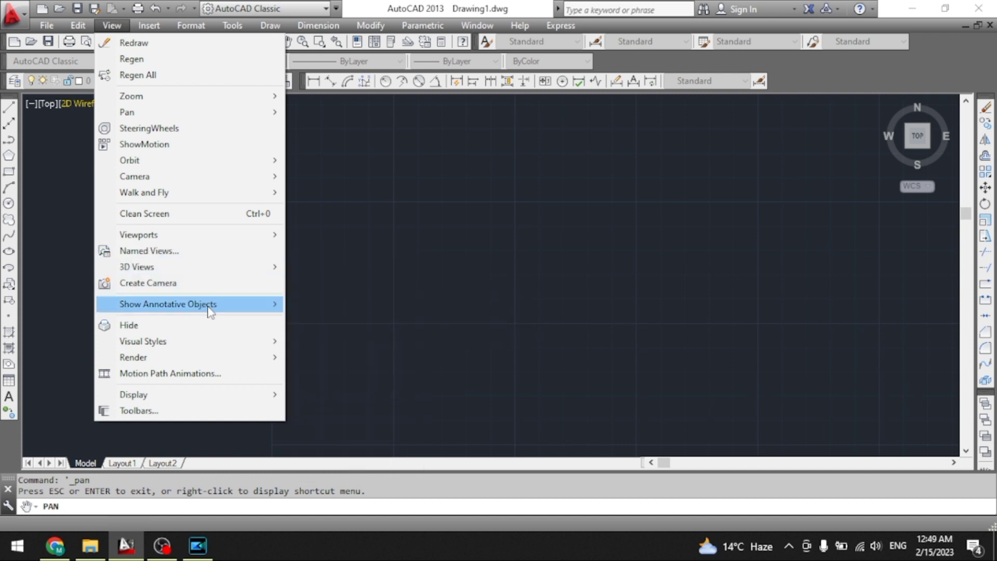
pyautogui.moveTo(215, 346)
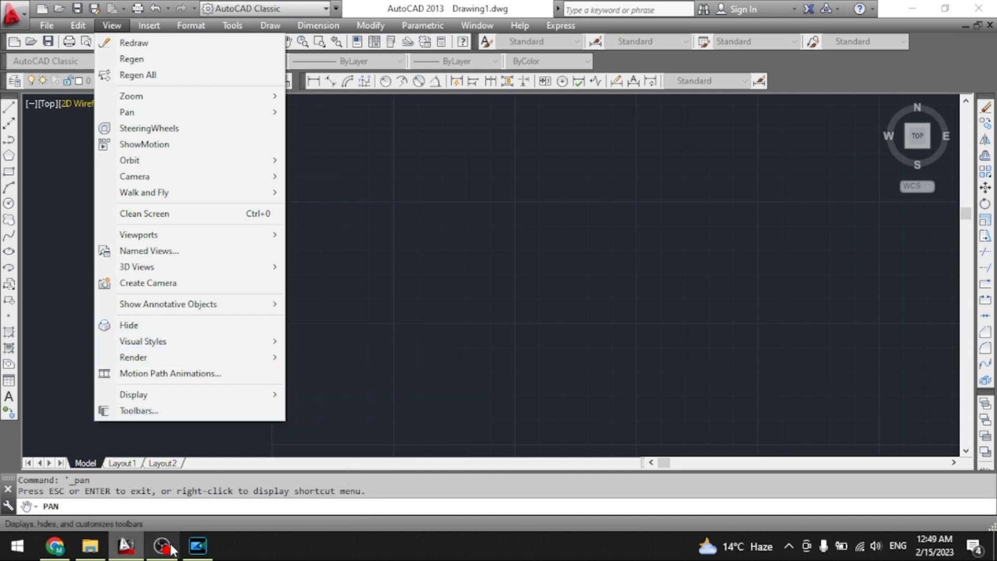
pyautogui.press('Escape')
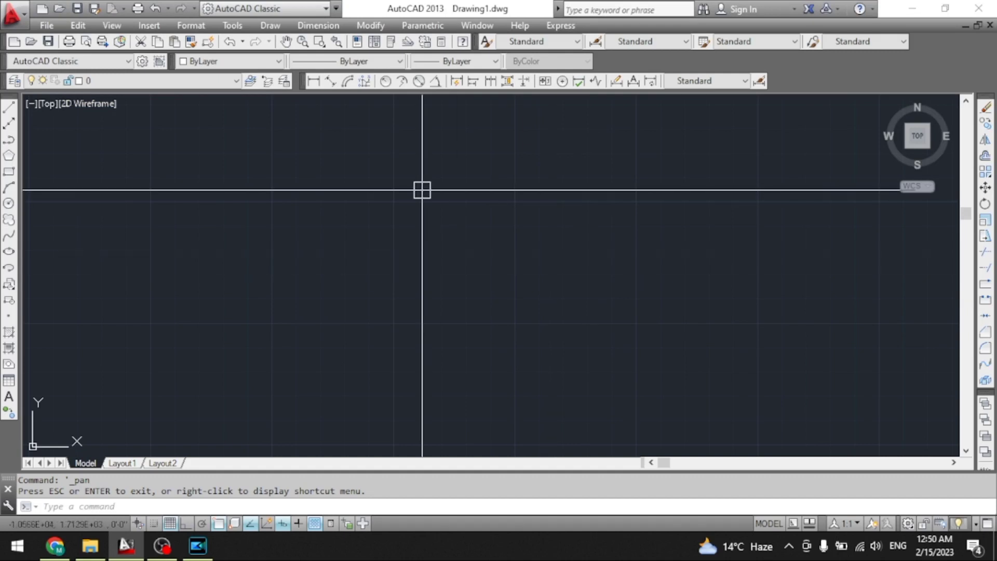
pyautogui.click(112, 26)
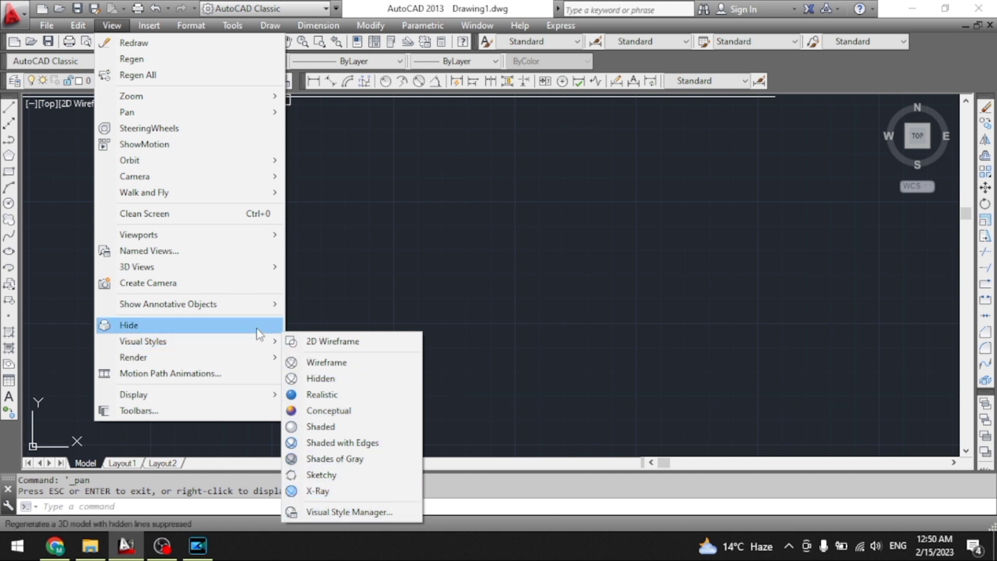
pyautogui.moveTo(148, 25)
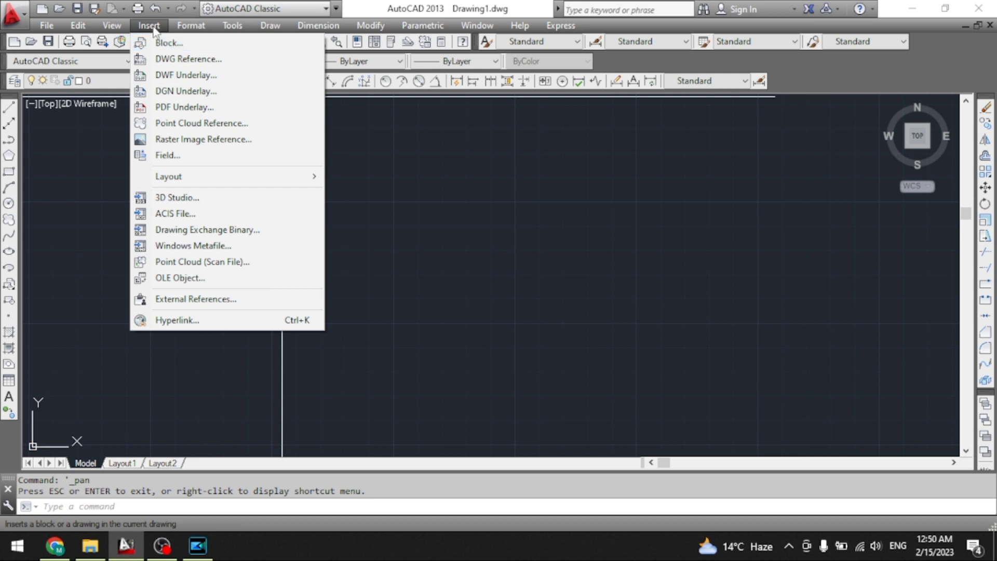
pyautogui.moveTo(180, 31)
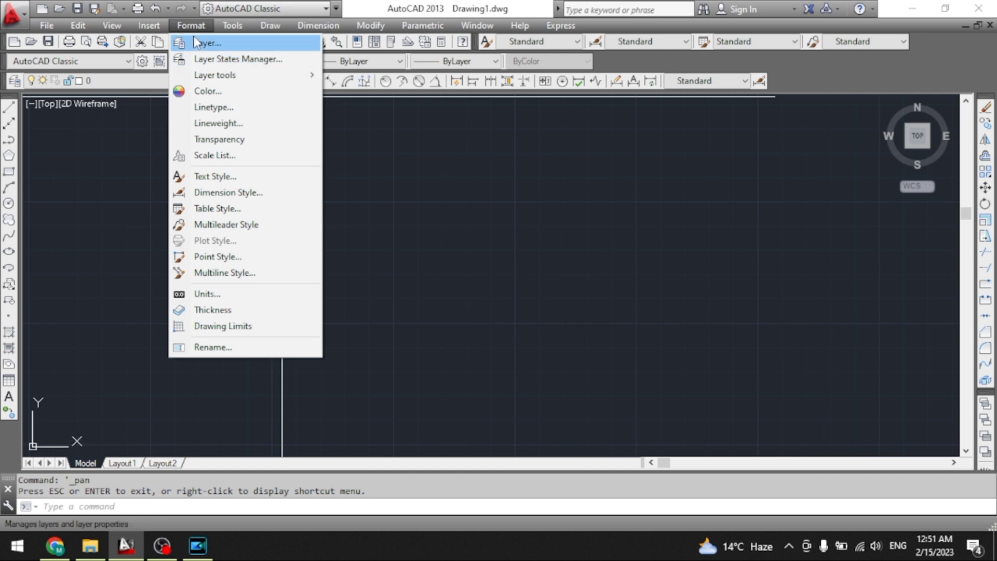
pyautogui.moveTo(232, 25)
pyautogui.moveTo(311, 26)
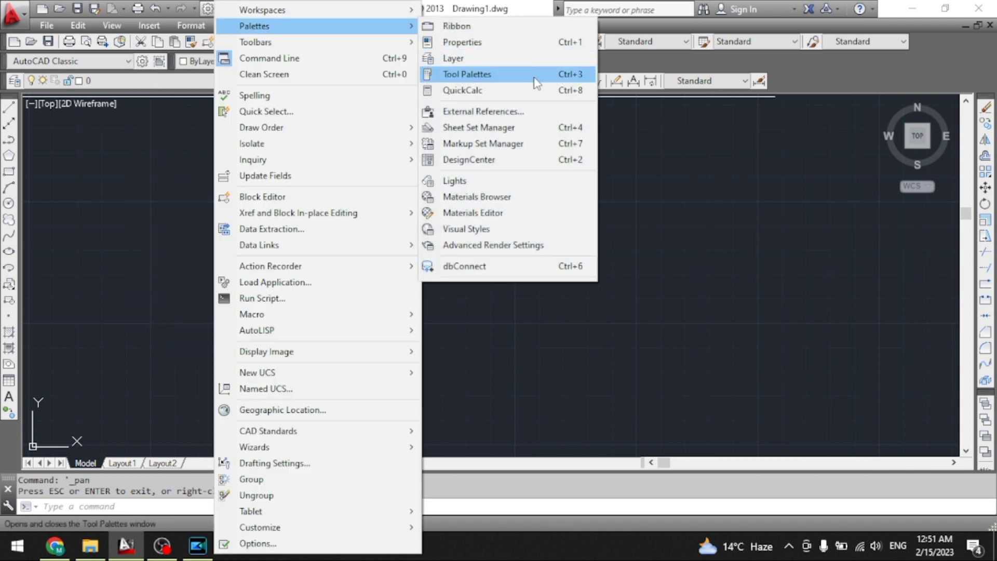
pyautogui.click(669, 67)
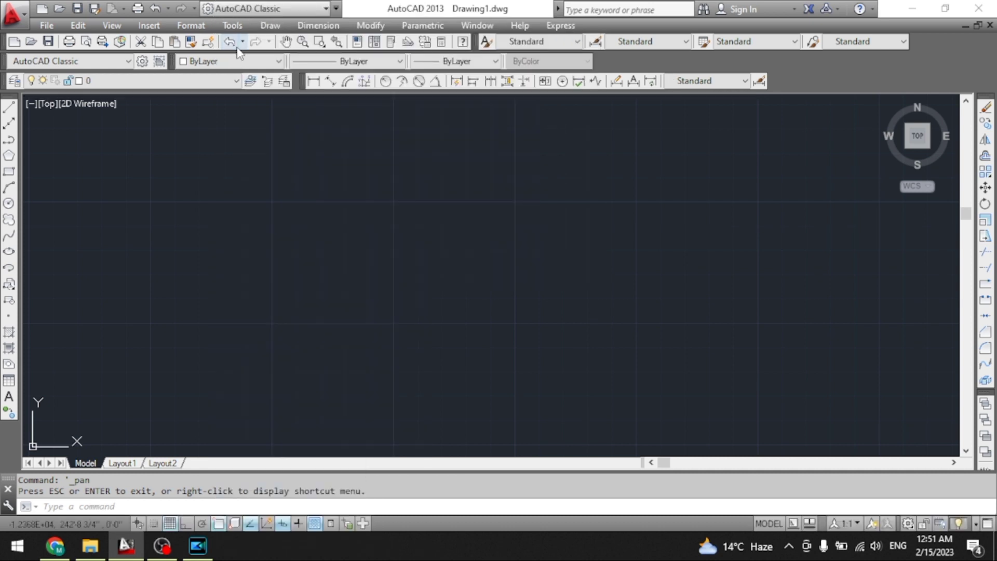
# Step: Examine the available draw, dimension and modify commands, including the arc, circle and solid editing options
pyautogui.click(270, 26)
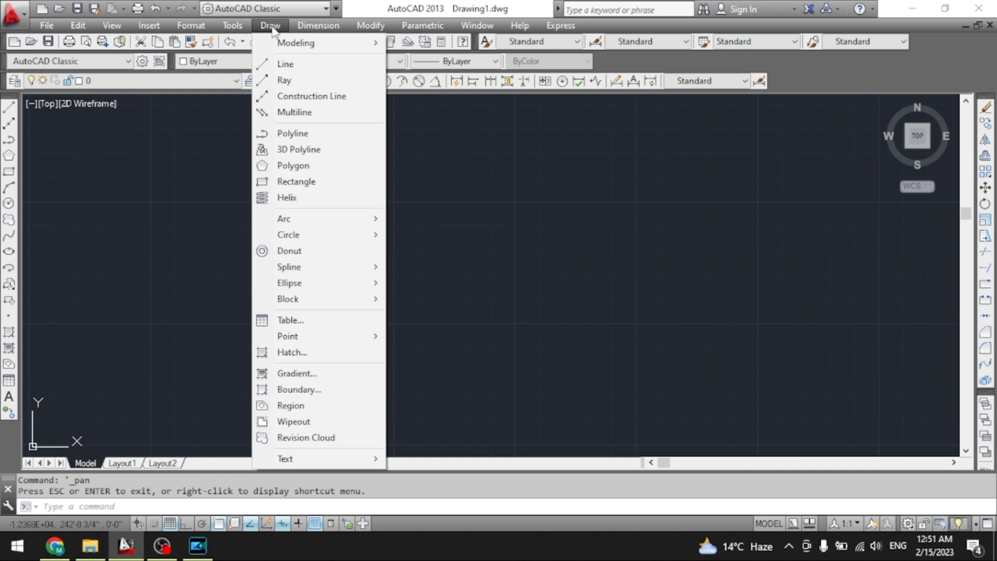
pyautogui.moveTo(283, 46)
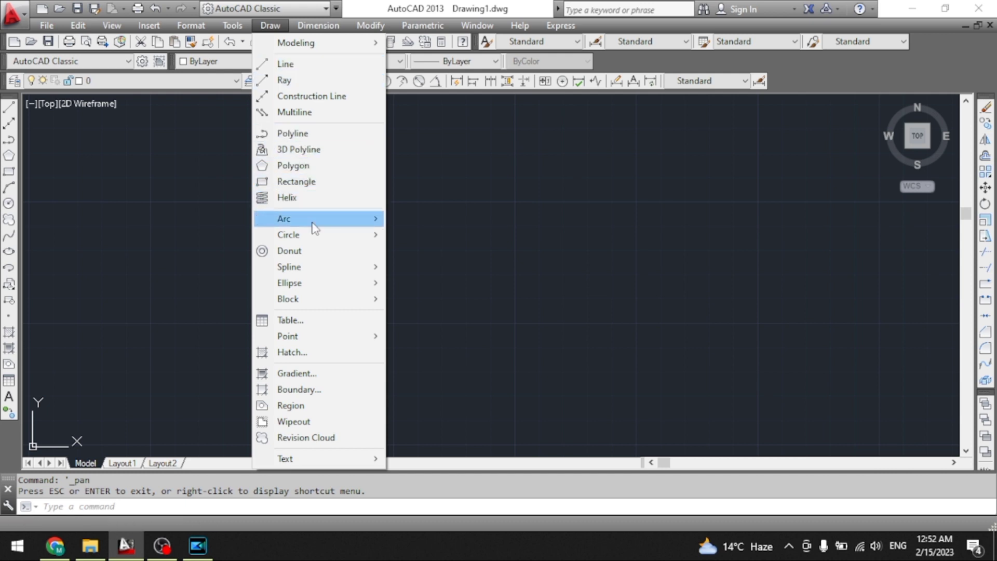
pyautogui.moveTo(314, 227)
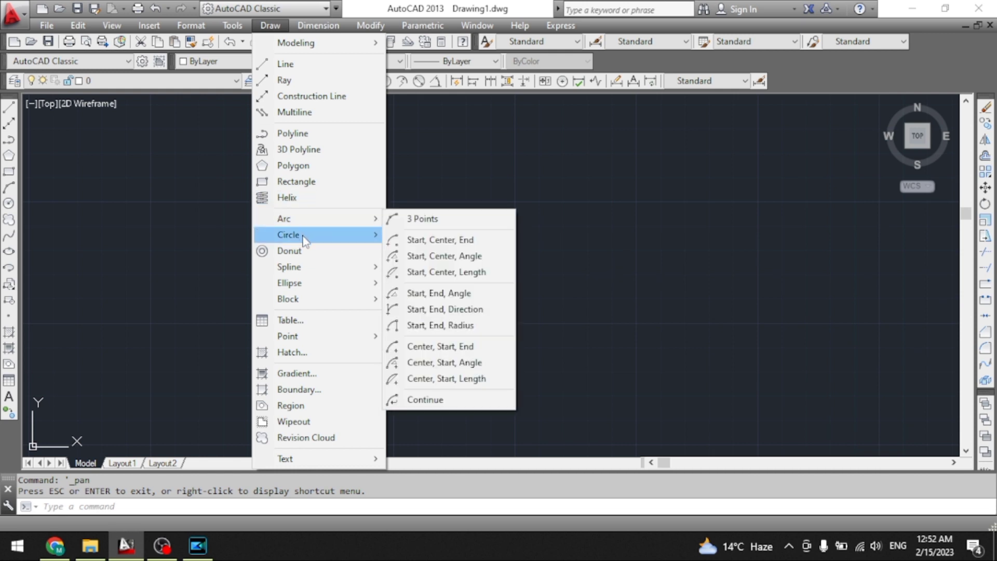
pyautogui.moveTo(307, 269)
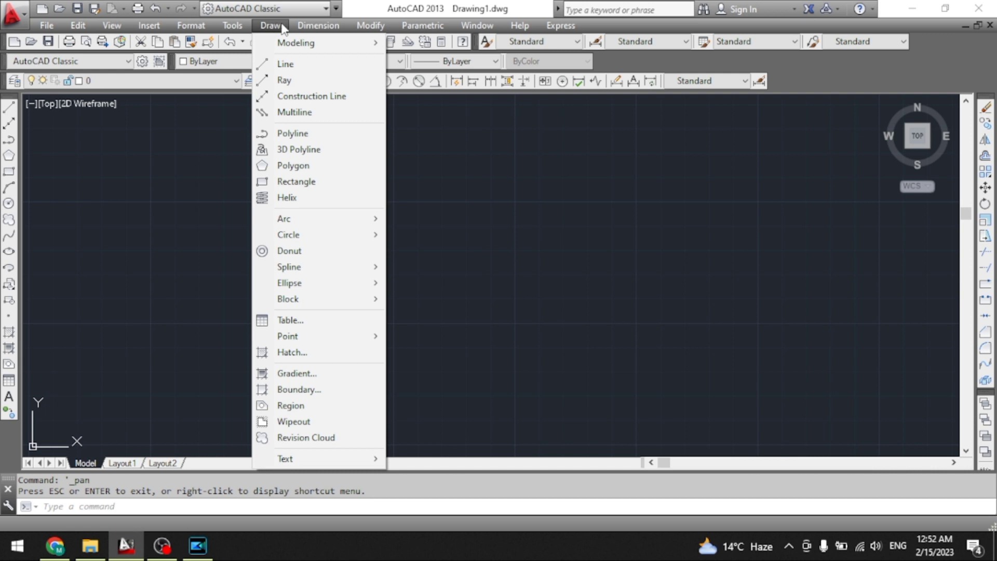
pyautogui.moveTo(306, 26)
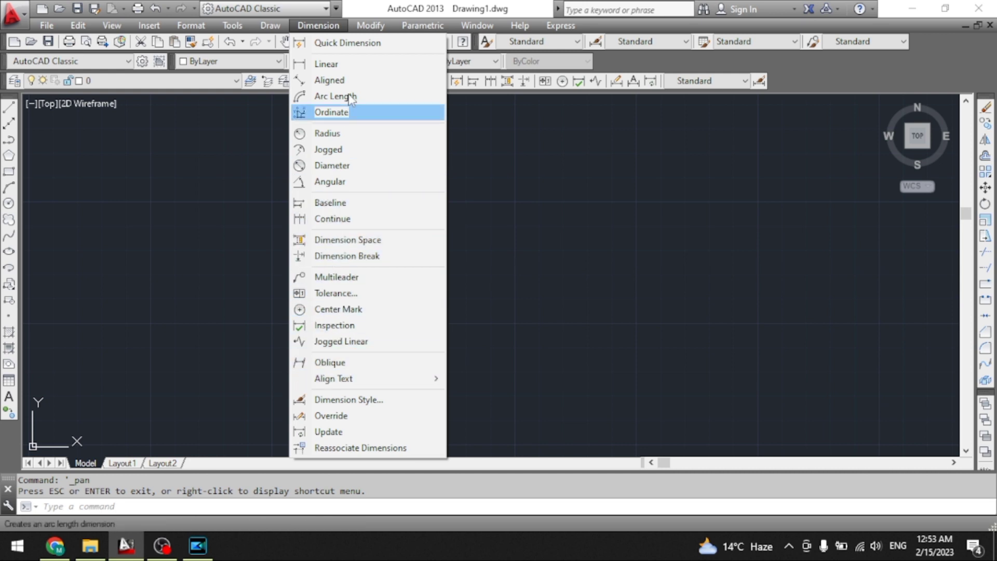
pyautogui.moveTo(367, 27)
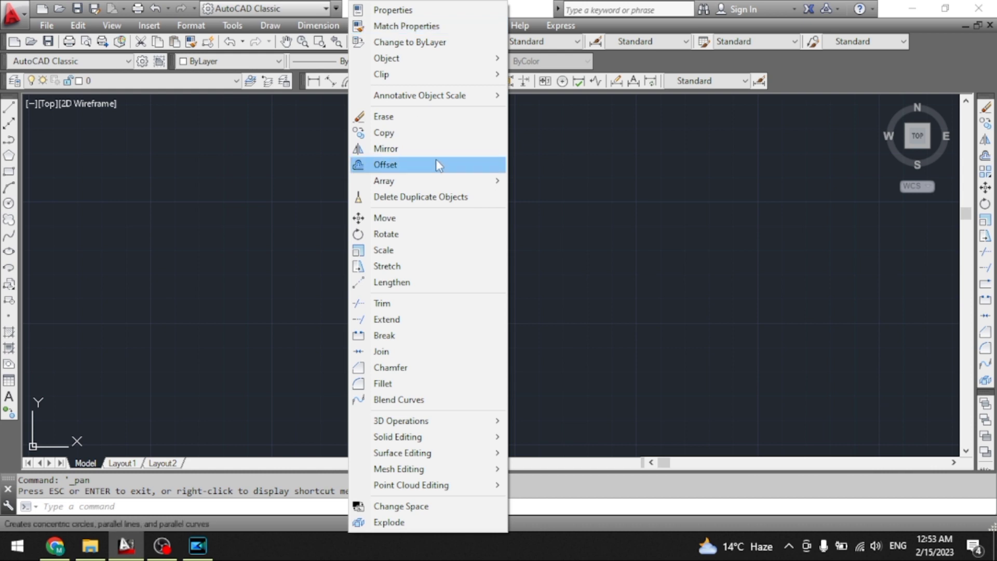
pyautogui.press('Escape')
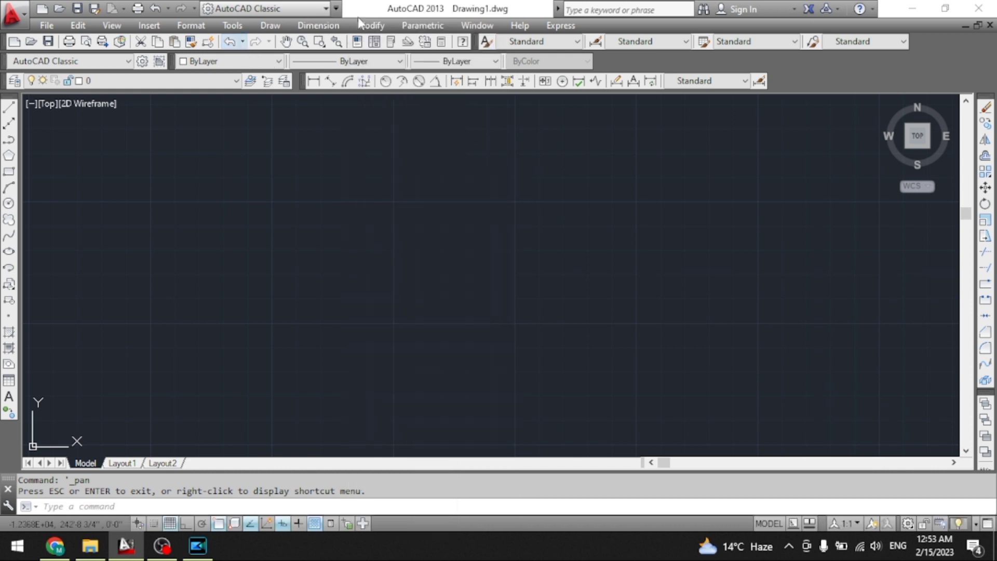
pyautogui.click(369, 22)
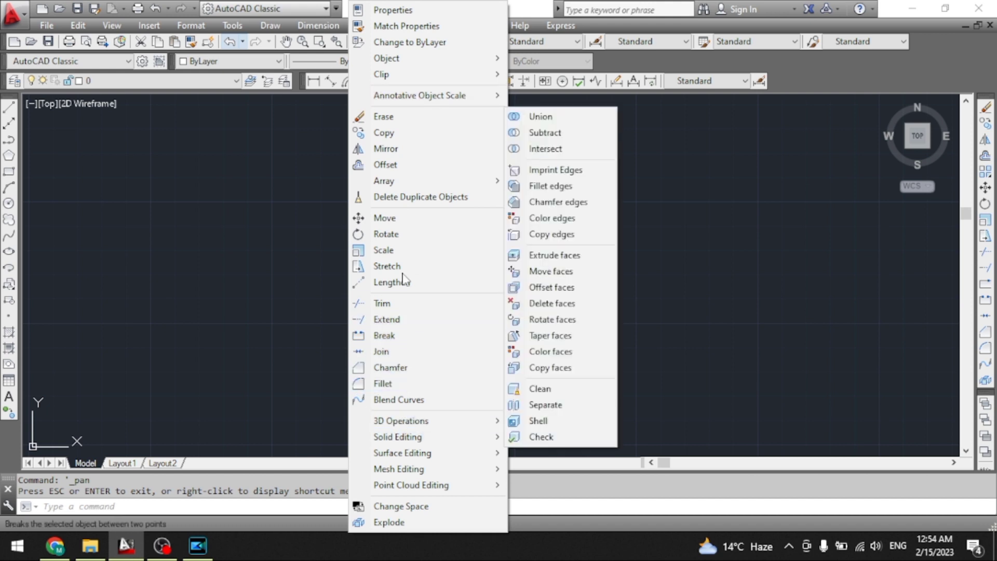
pyautogui.click(691, 63)
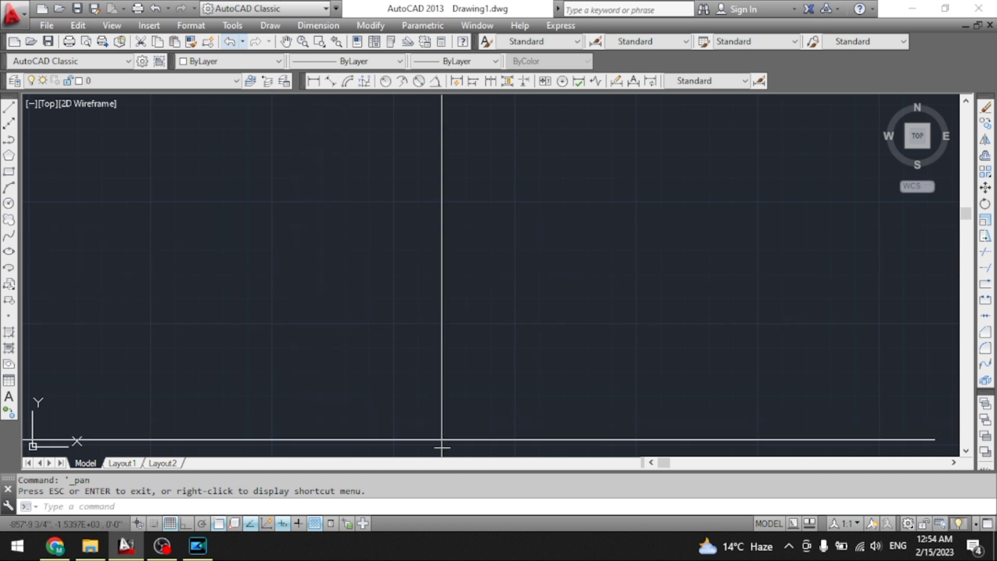
# Step: Review the angle type, length type and insertion scale options in the drawing units settings, and accept the settings
pyautogui.click(461, 506)
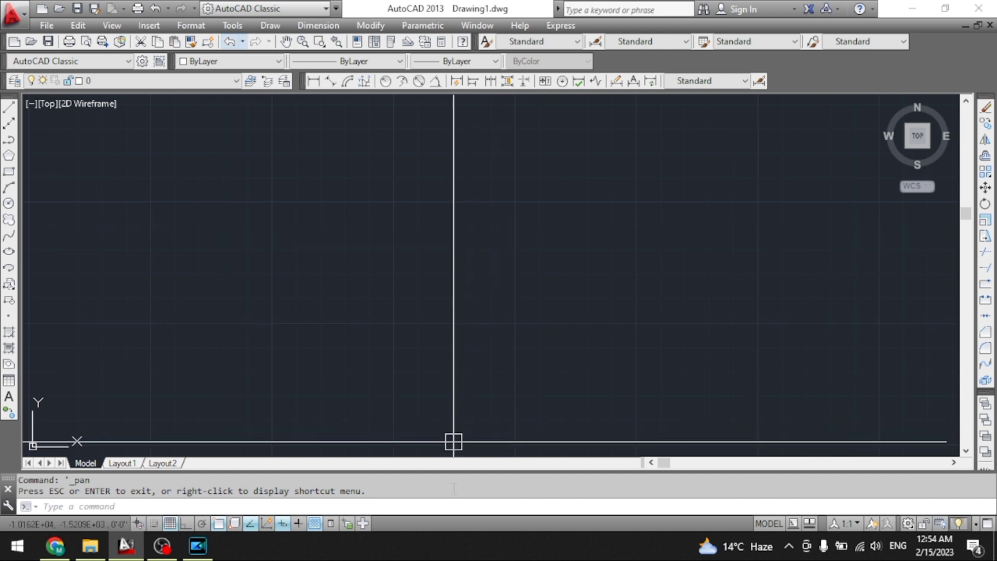
pyautogui.click(452, 506)
pyautogui.write('n')
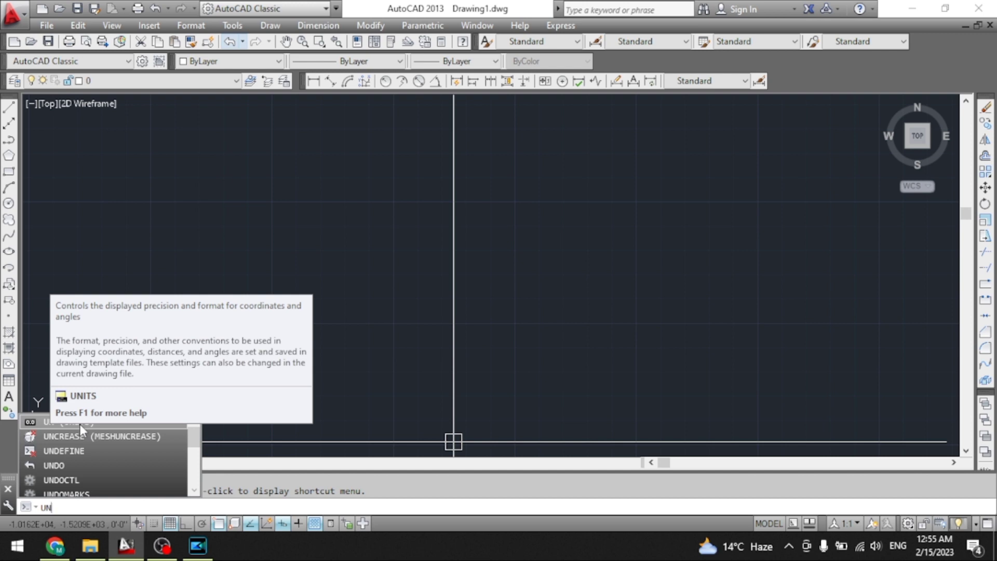
pyautogui.press('Return')
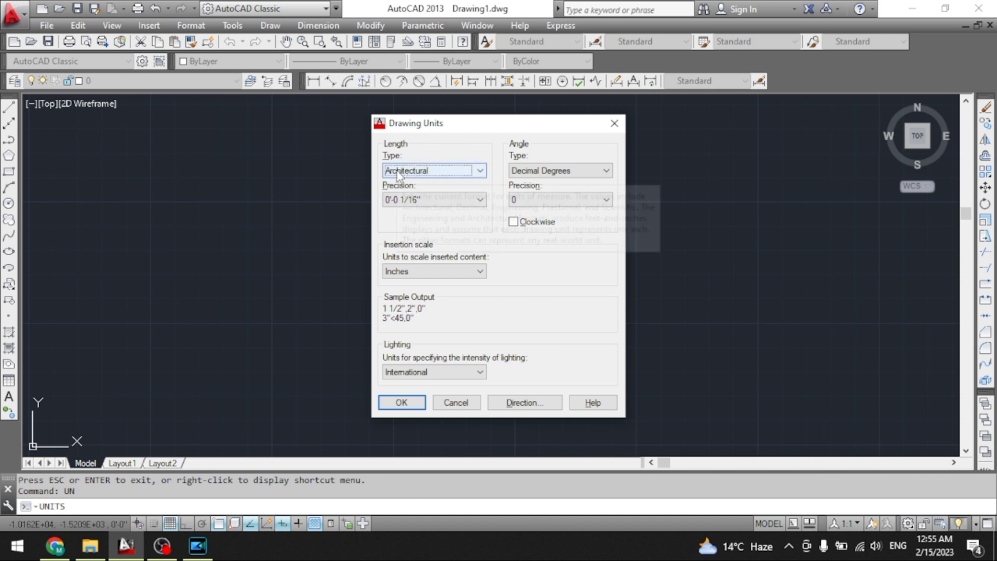
pyautogui.click(573, 171)
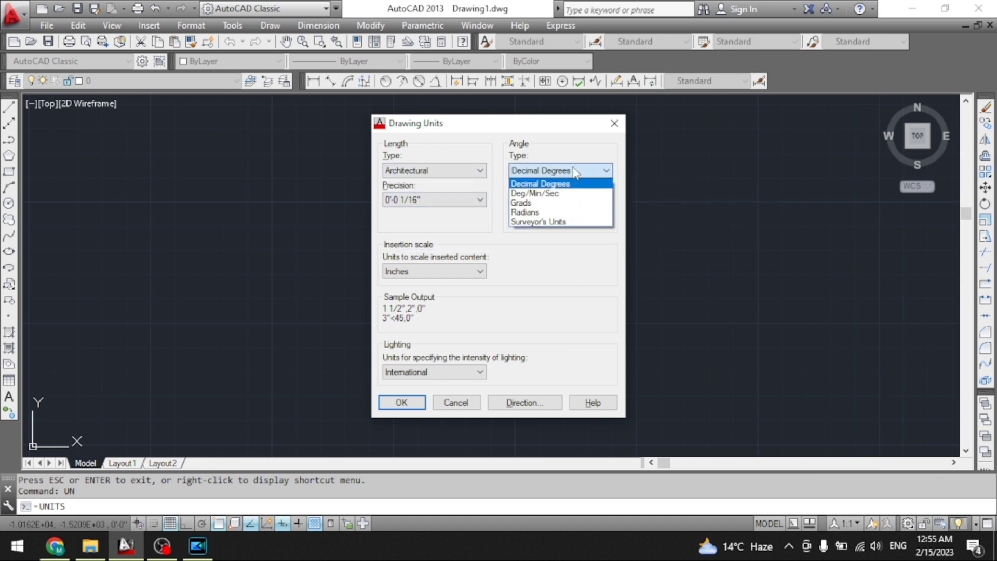
pyautogui.click(445, 139)
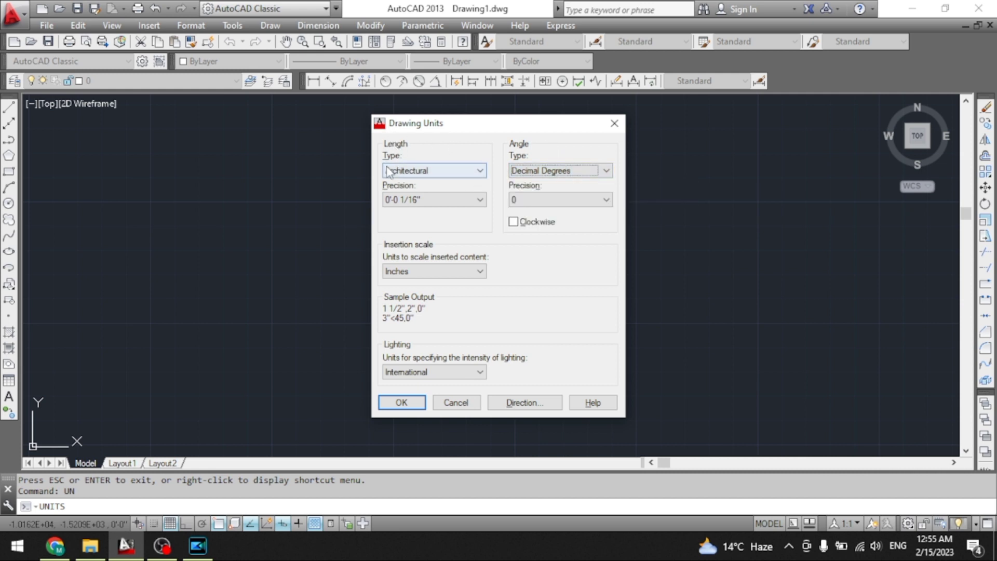
pyautogui.click(424, 176)
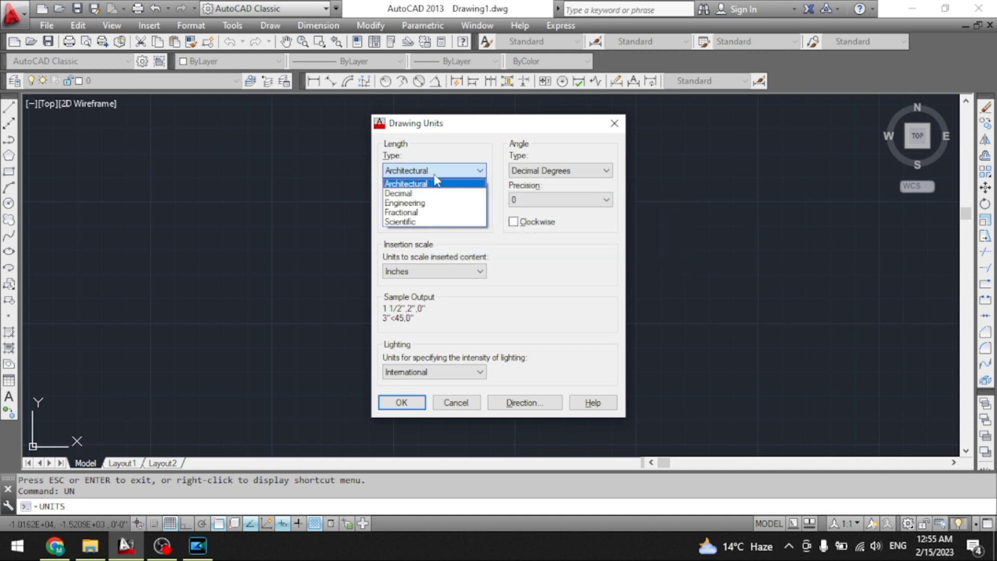
pyautogui.click(442, 280)
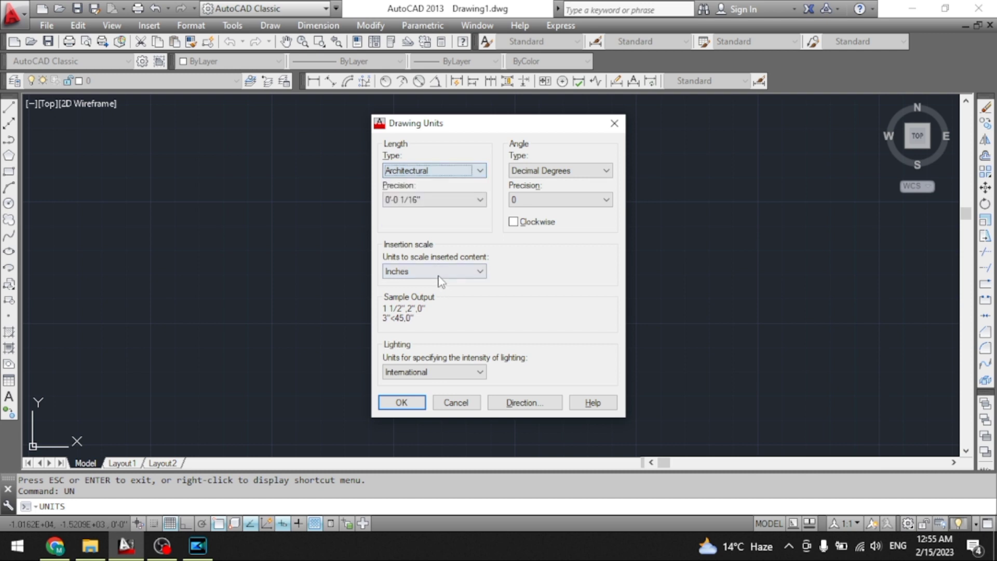
pyautogui.click(446, 271)
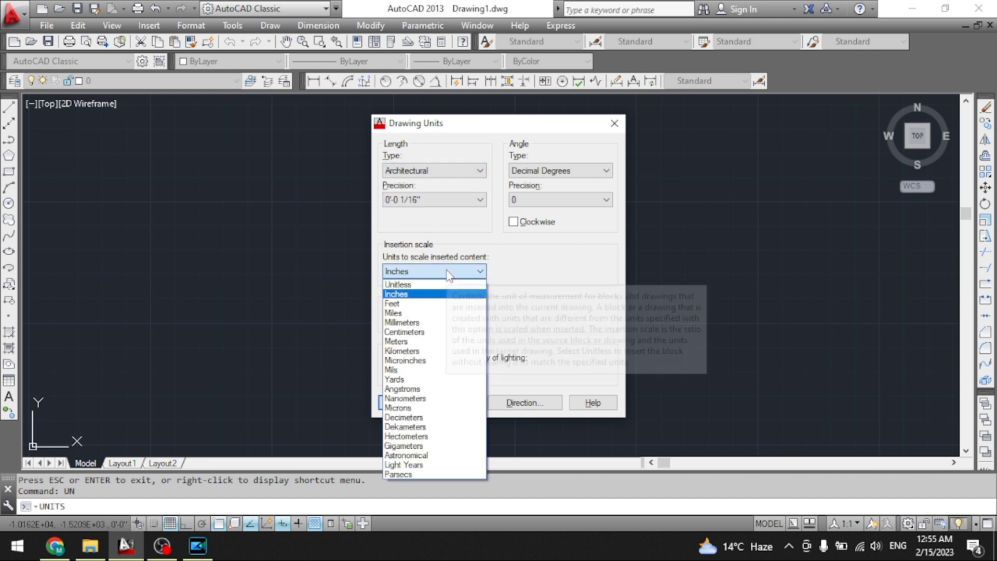
pyautogui.click(448, 272)
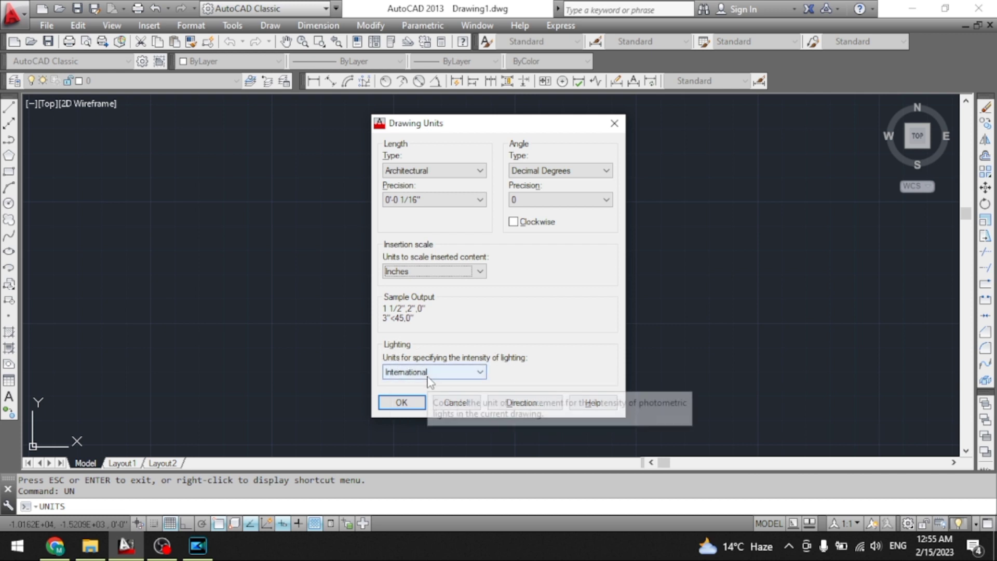
pyautogui.click(398, 404)
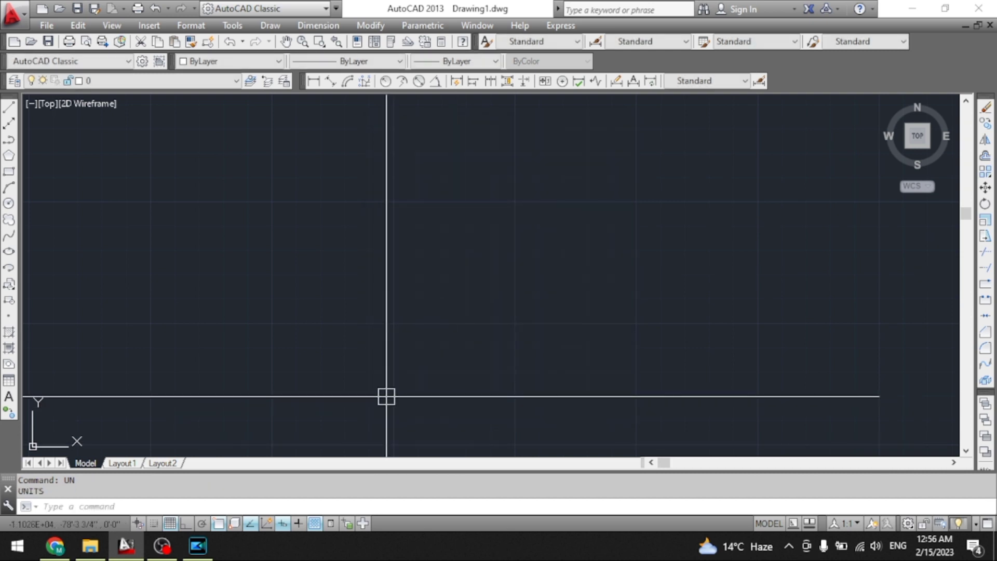
# Step: Modify the Standard dimension style, choosing Architectural as the unit format for its linear dimensions
pyautogui.write('D')
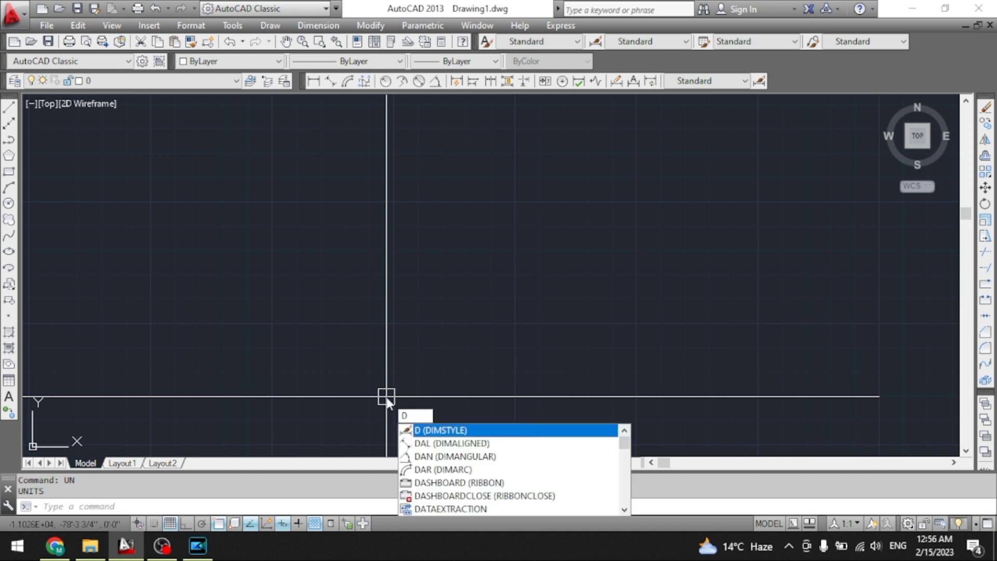
pyautogui.press('Return')
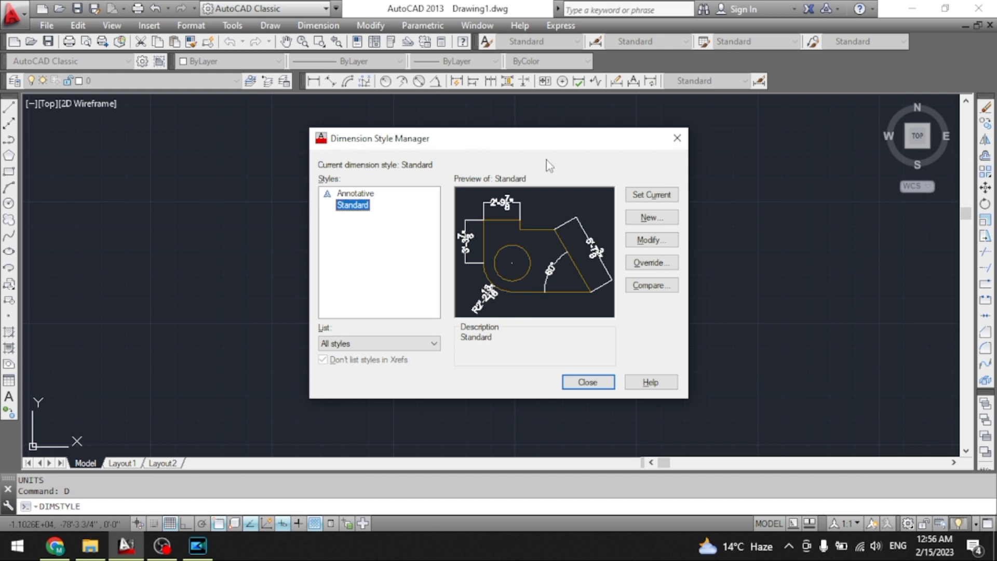
pyautogui.click(643, 244)
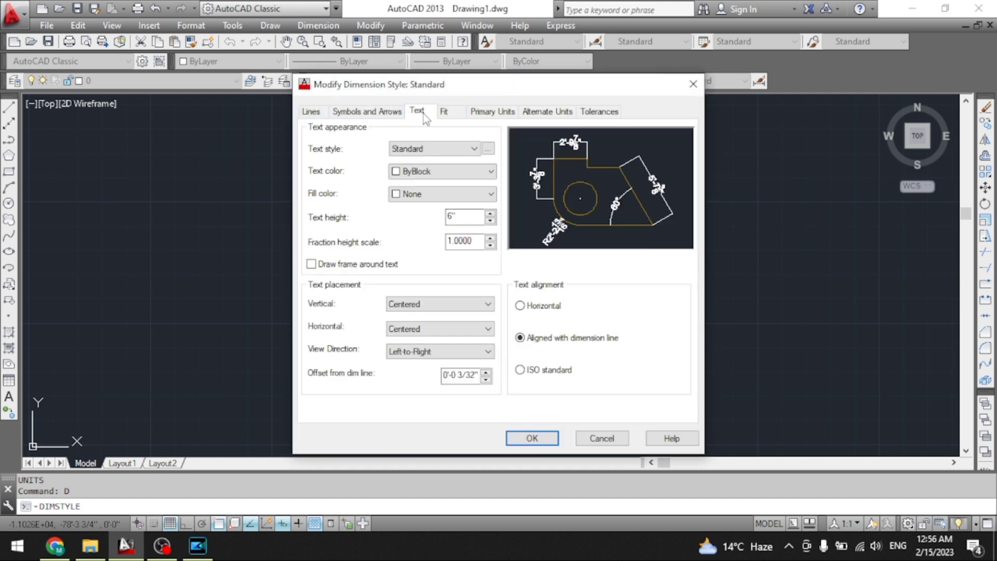
pyautogui.click(480, 112)
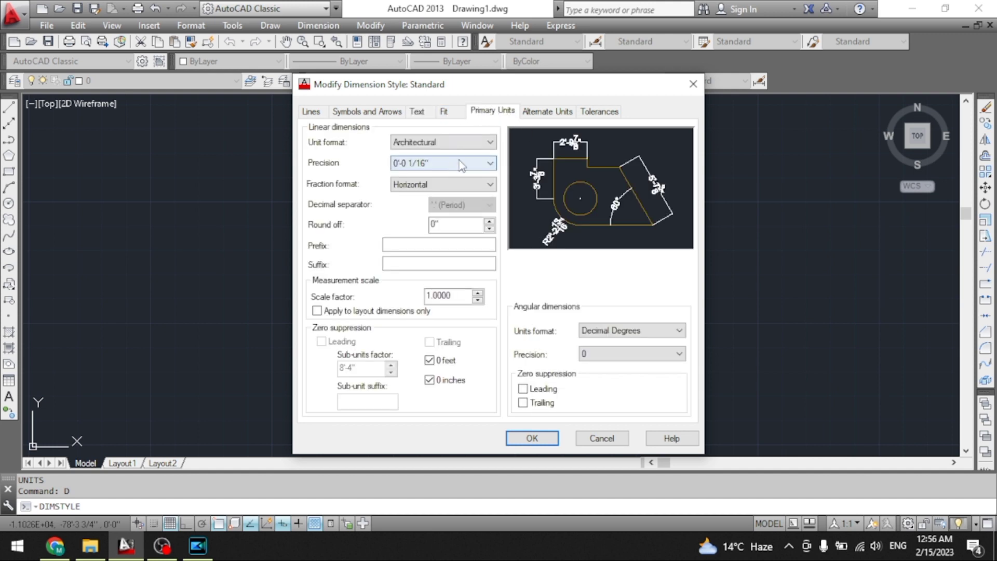
pyautogui.click(483, 142)
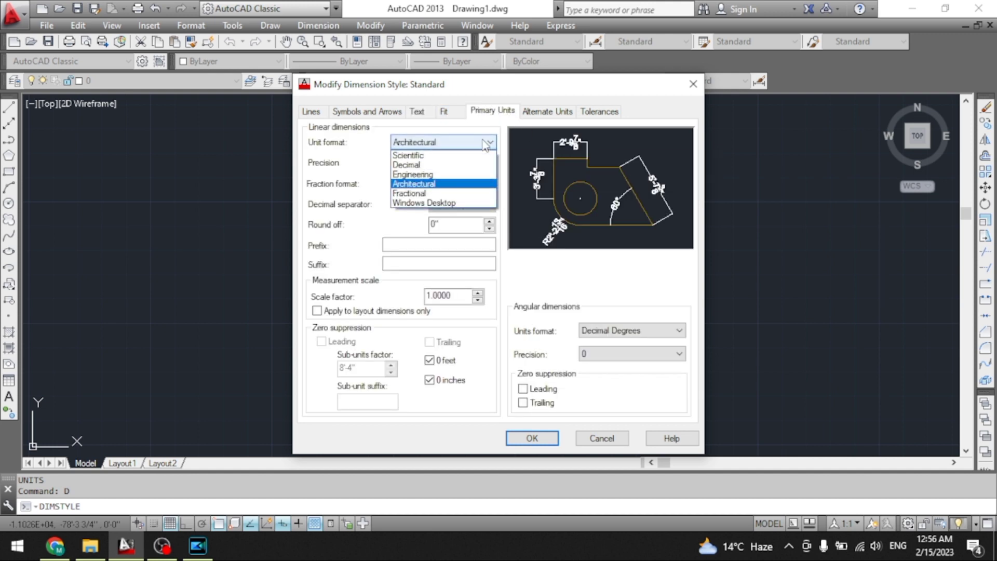
pyautogui.click(453, 185)
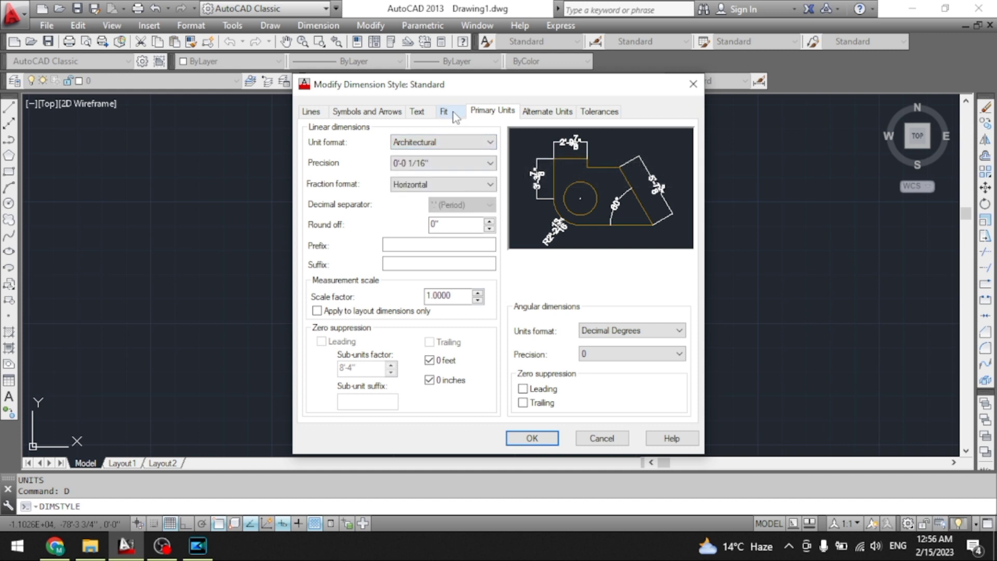
# Step: Check the Standard dimension style's text settings, accept the modifications, and make Standard the current dimension style
pyautogui.click(419, 117)
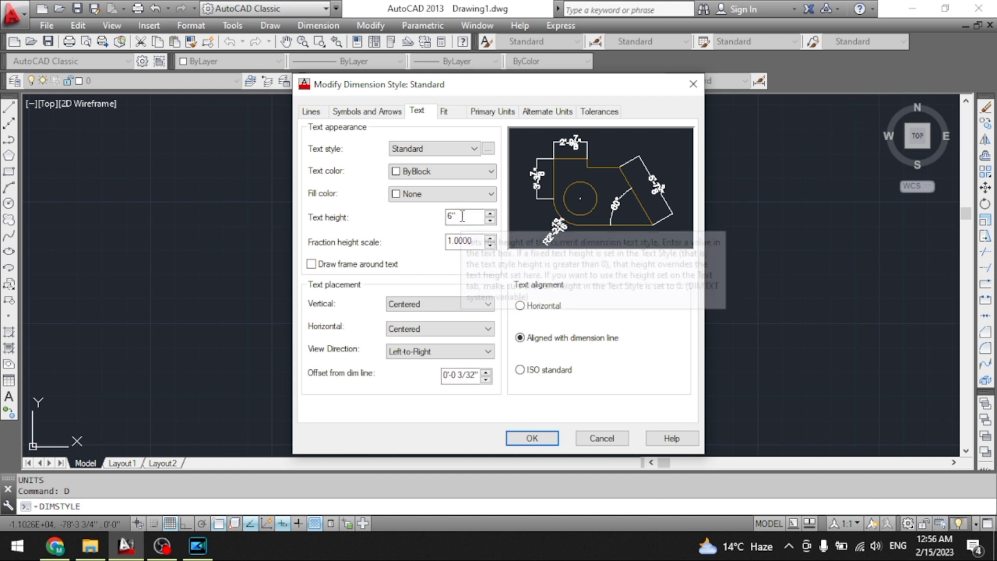
pyautogui.click(532, 438)
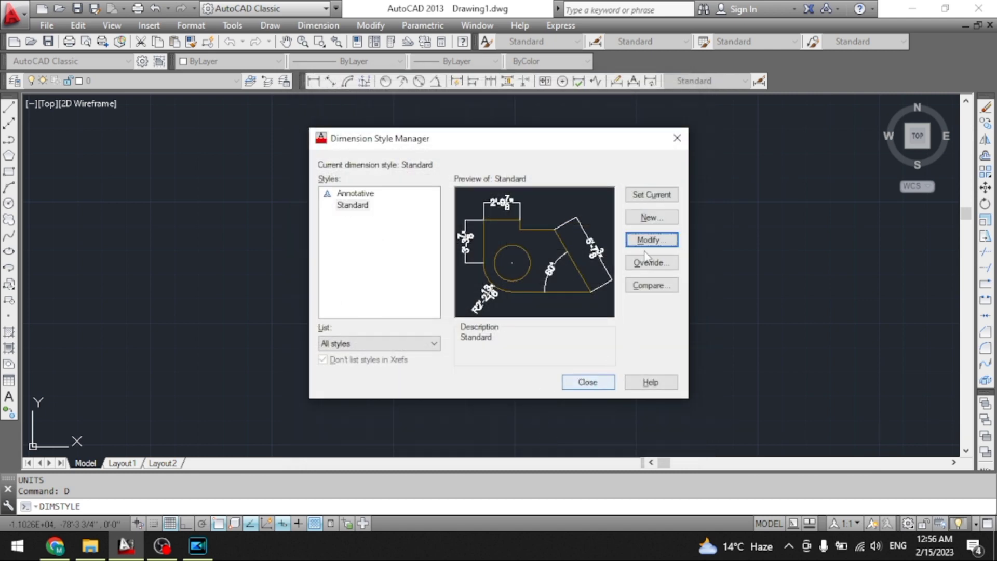
pyautogui.click(649, 200)
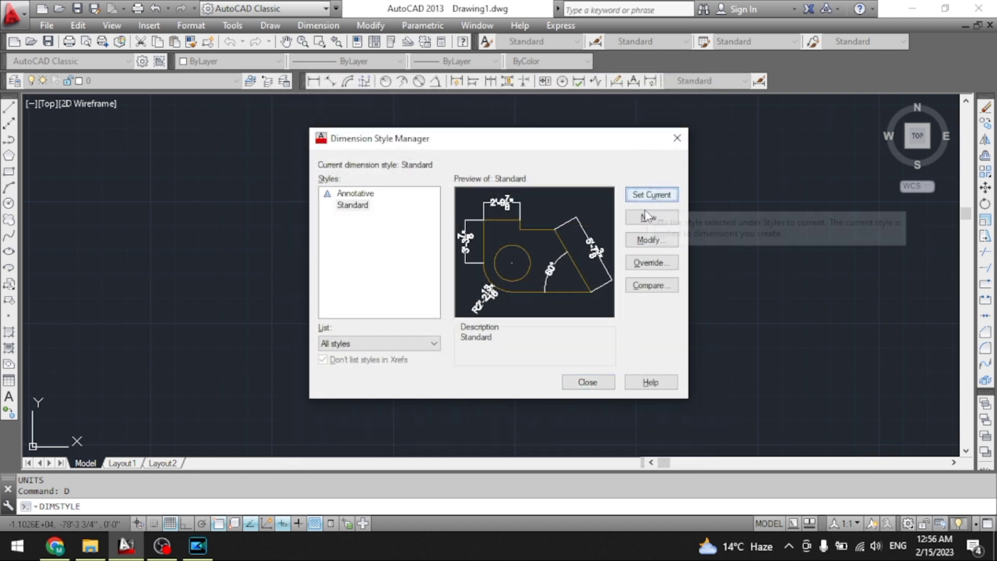
pyautogui.click(581, 384)
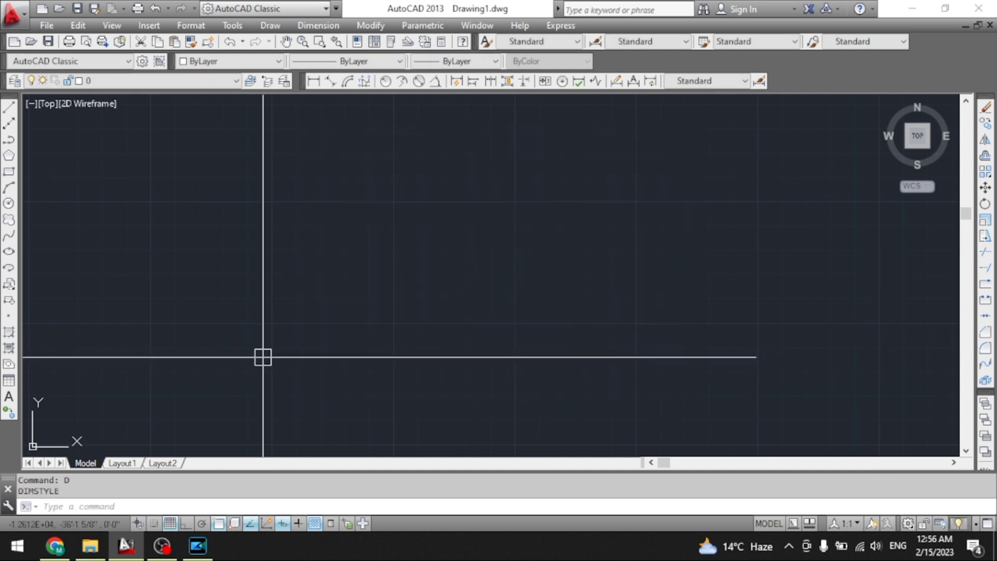